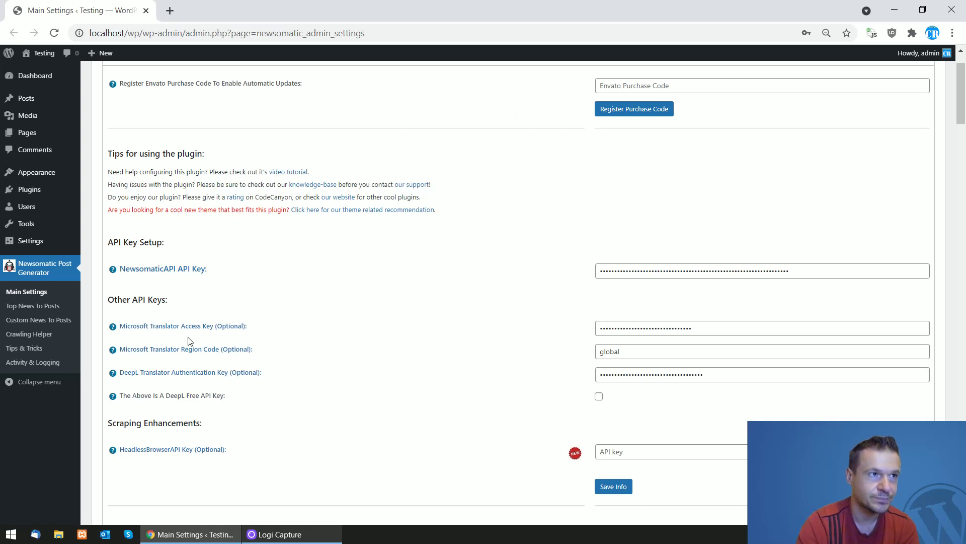
# Step: On the Top News To Posts page, set the new rule's Article Source to CNN and save
pyautogui.middleClick(14, 307)
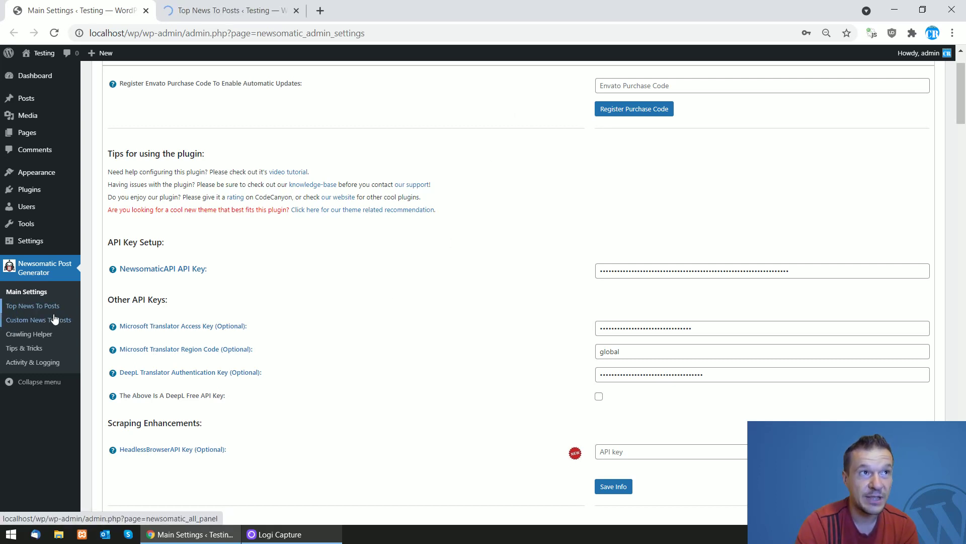
pyautogui.click(232, 11)
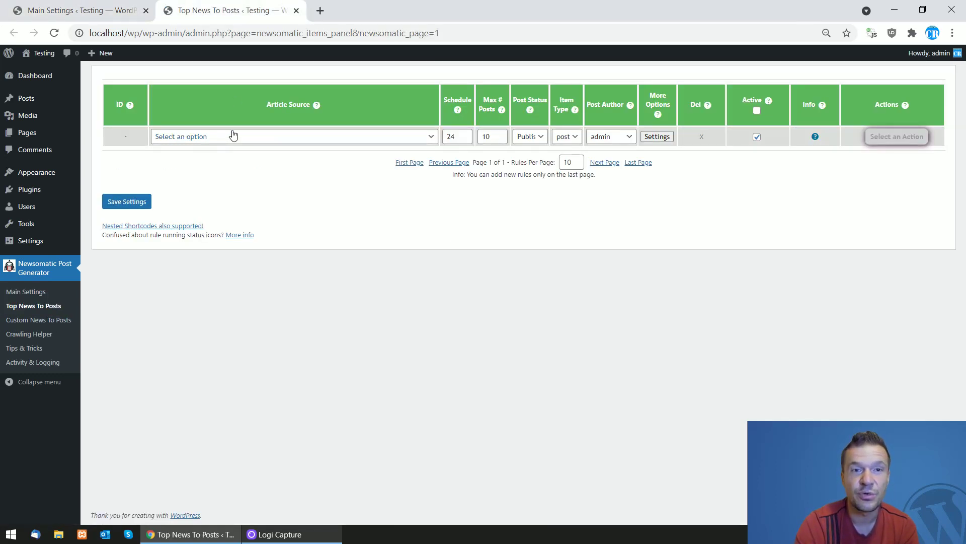
pyautogui.click(233, 135)
pyautogui.scroll(-3, 203, 282)
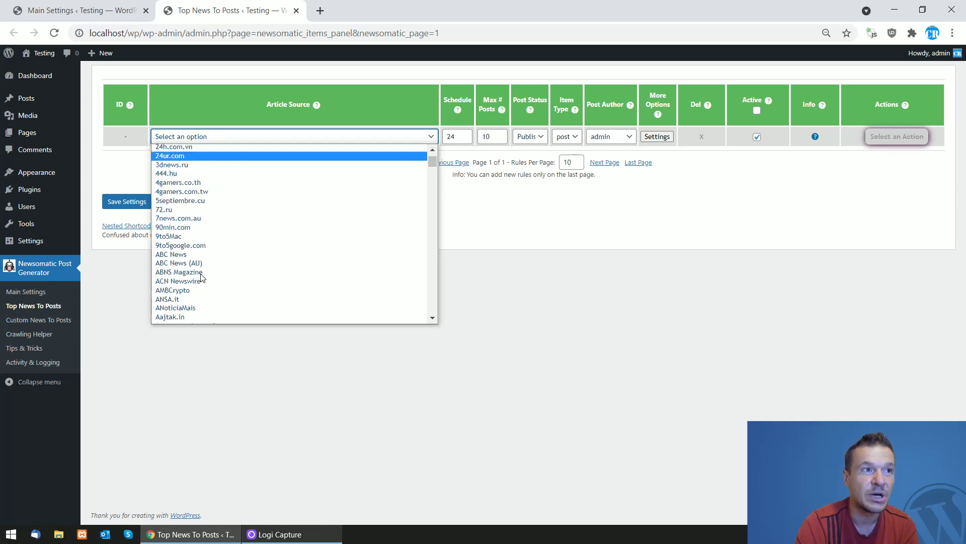
pyautogui.scroll(-4, 201, 277)
pyautogui.scroll(-6, 190, 272)
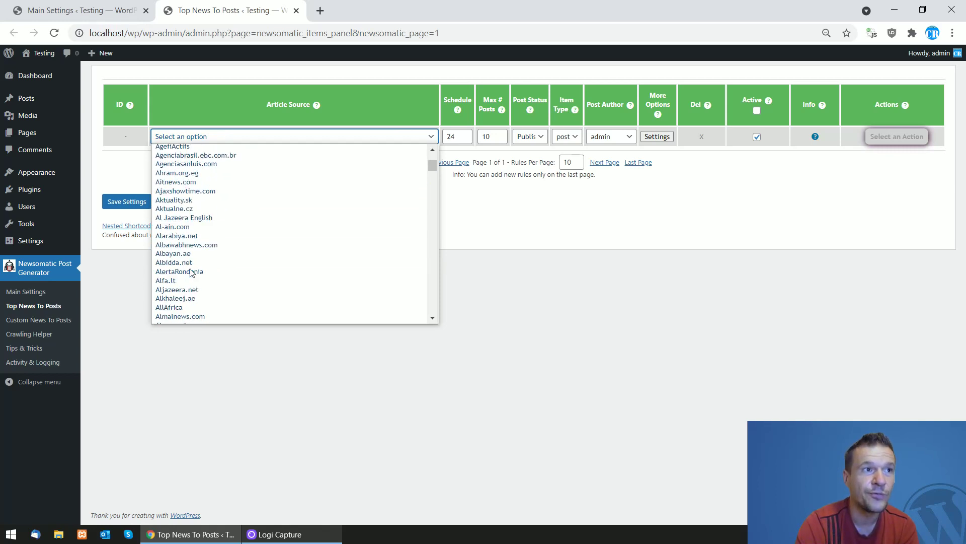
pyautogui.scroll(-2, 191, 273)
pyautogui.press('c')
pyautogui.press('Down')
pyautogui.press('Down')
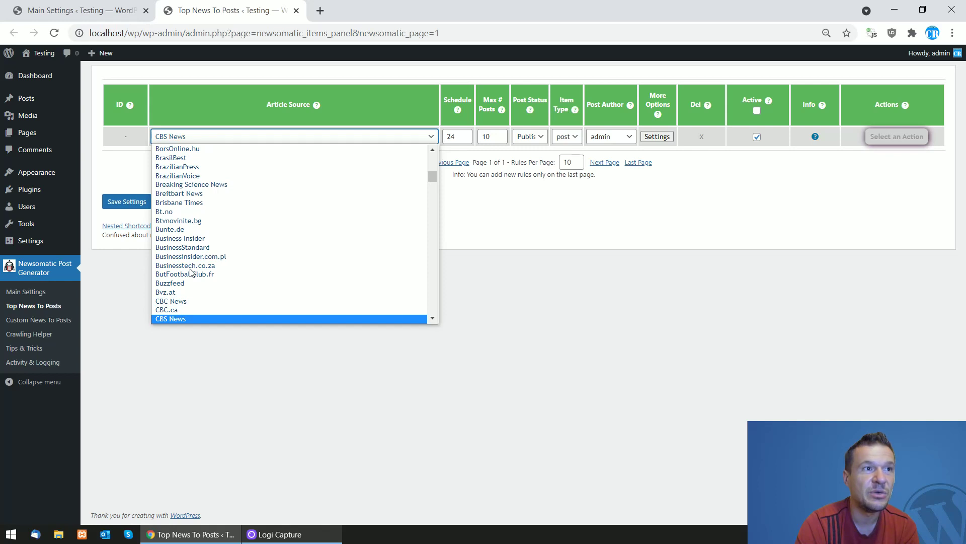
pyautogui.press('Down')
pyautogui.press('Down')
pyautogui.scroll(-4, 189, 275)
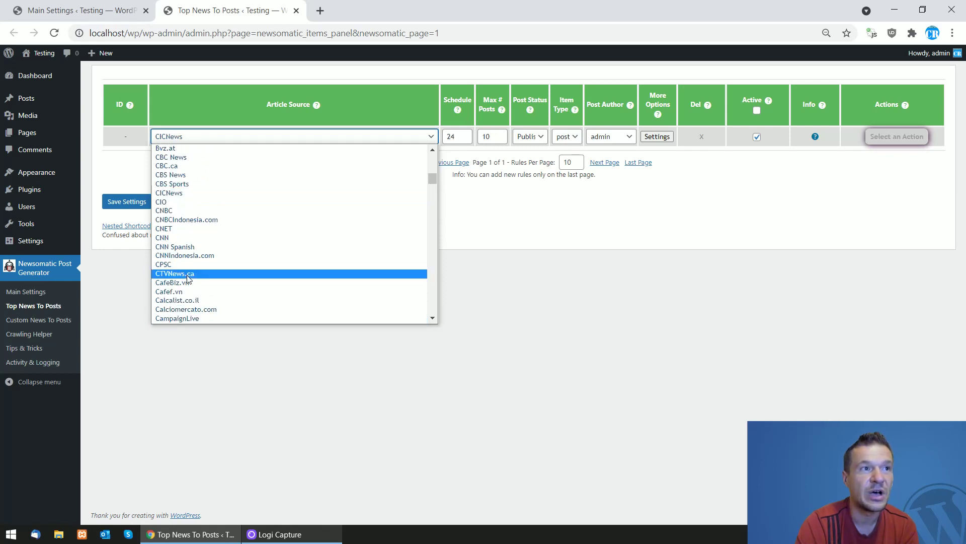
pyautogui.click(171, 239)
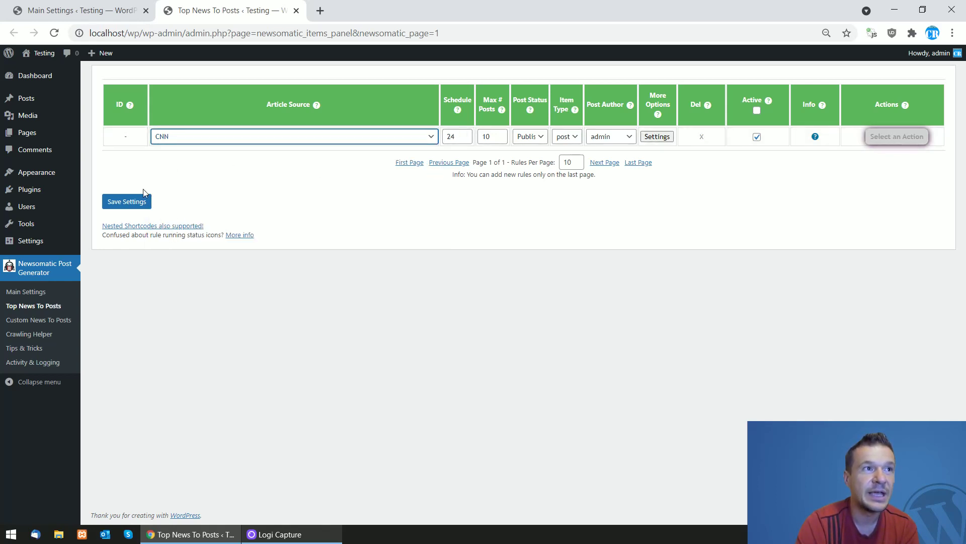
pyautogui.click(130, 201)
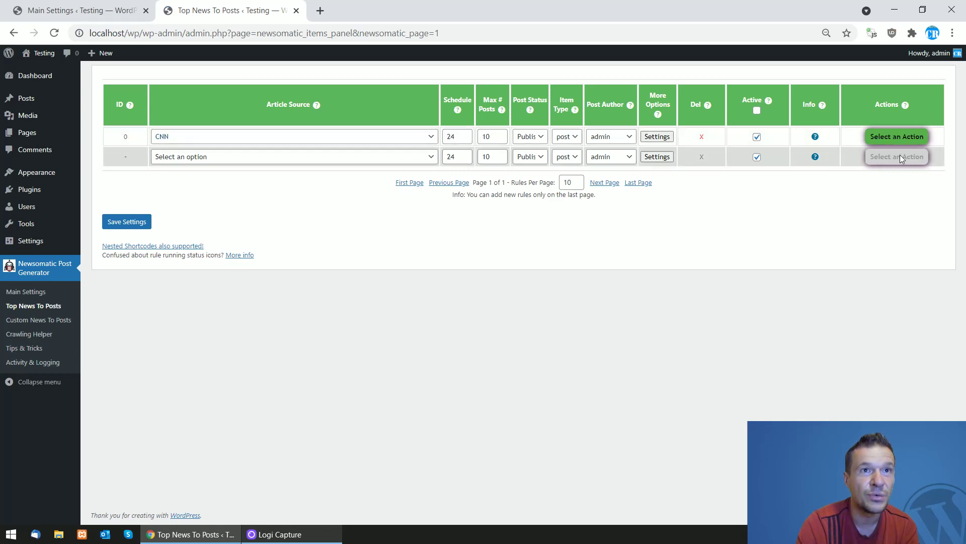
# Step: Set rule 0's Automatically Translate Content To option to Czech (Google Translate)
pyautogui.click(657, 136)
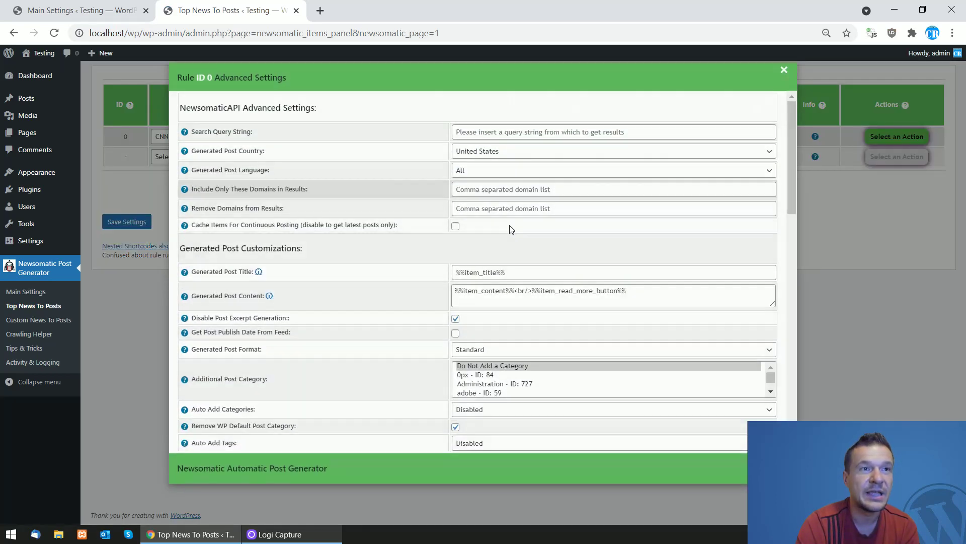
pyautogui.scroll(-5, 418, 247)
pyautogui.scroll(-8, 397, 252)
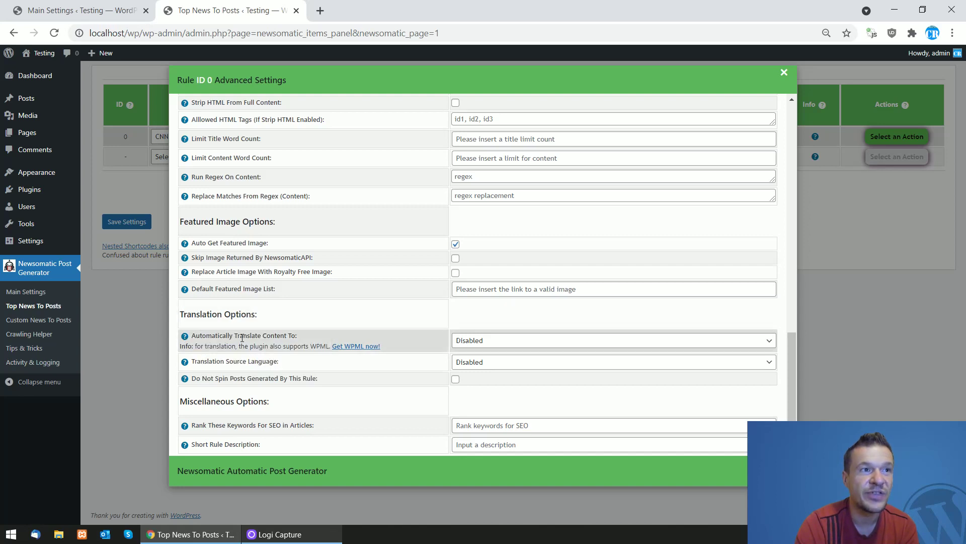
pyautogui.click(469, 341)
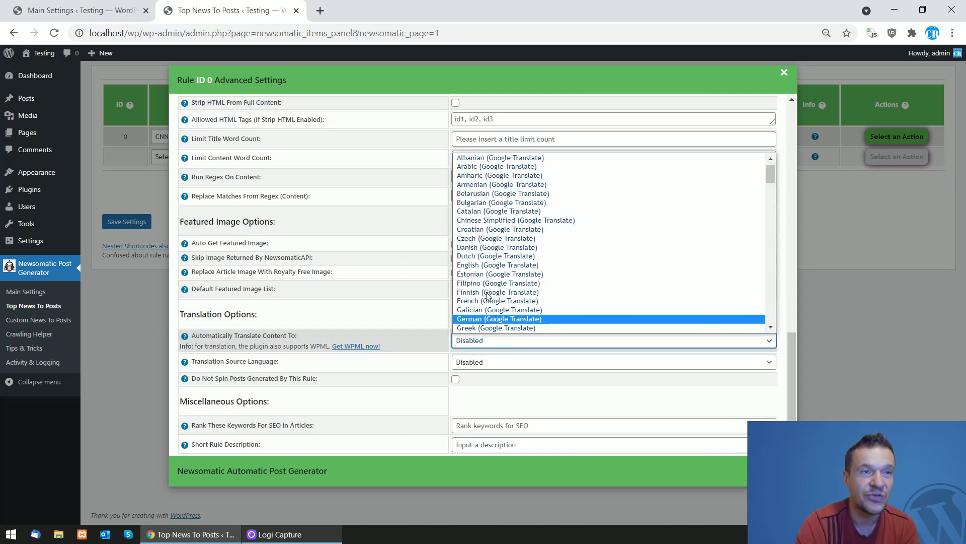
pyautogui.click(491, 239)
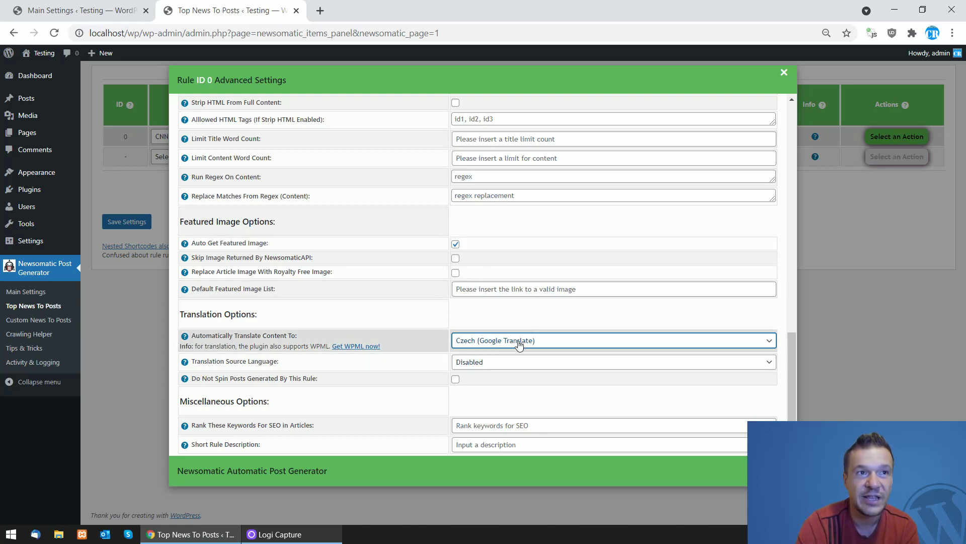
# Step: Leave rule 0's translation source language set to Disabled
pyautogui.click(477, 362)
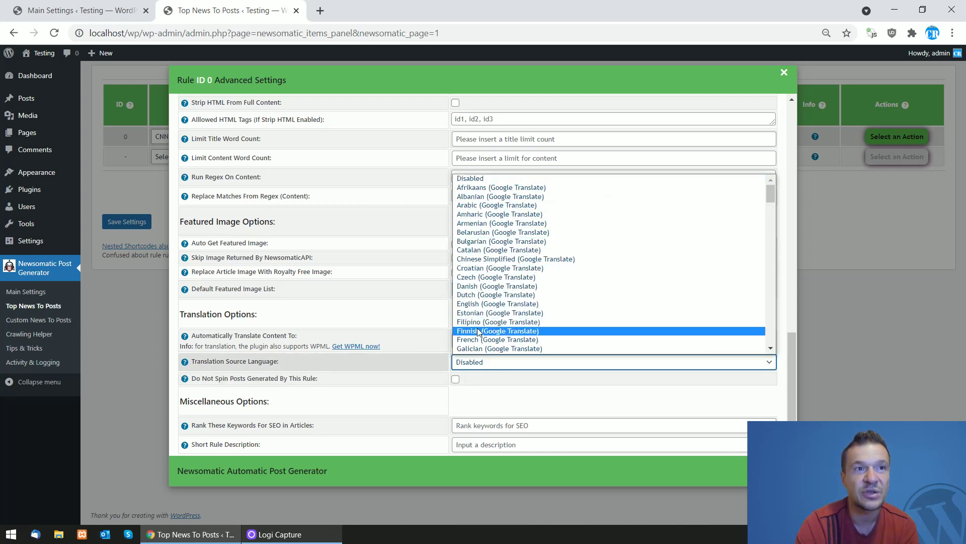
pyautogui.click(466, 366)
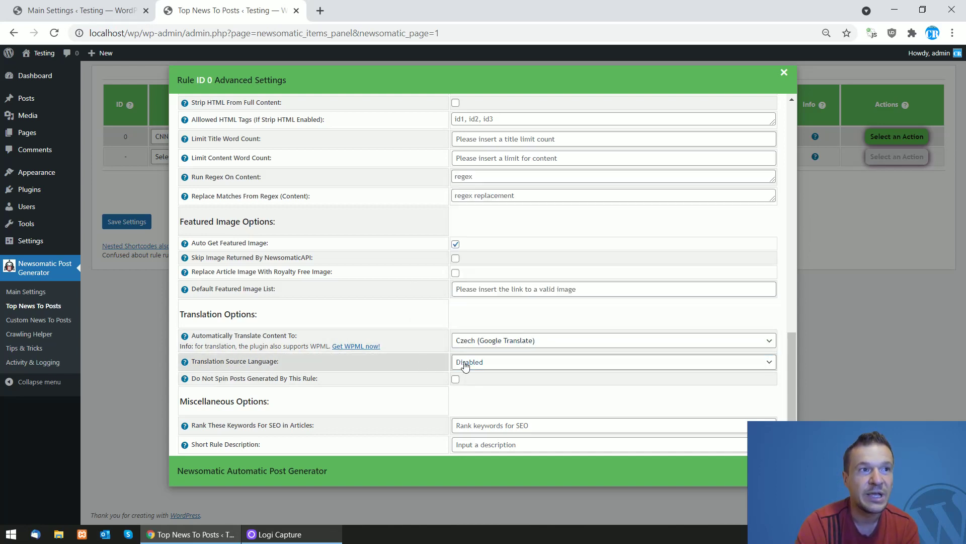
pyautogui.click(465, 366)
pyautogui.click(435, 363)
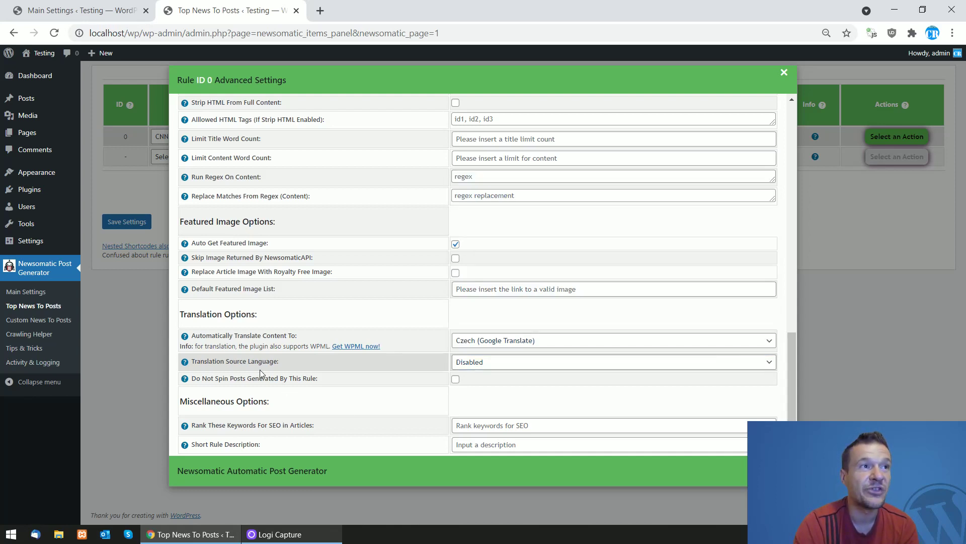
# Step: Find the Spin Text Using Word Synonyms setting on the Main Settings page
pyautogui.middleClick(30, 291)
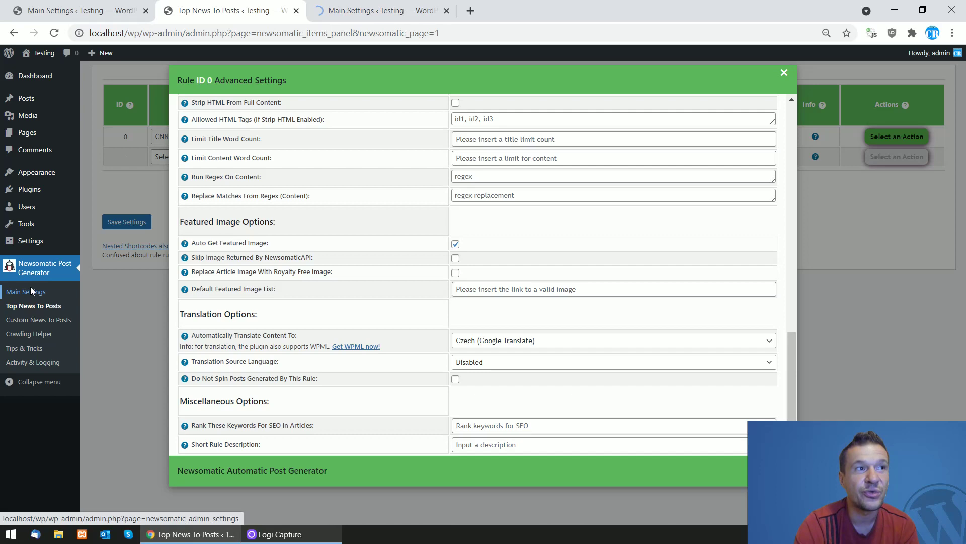
pyautogui.click(407, 6)
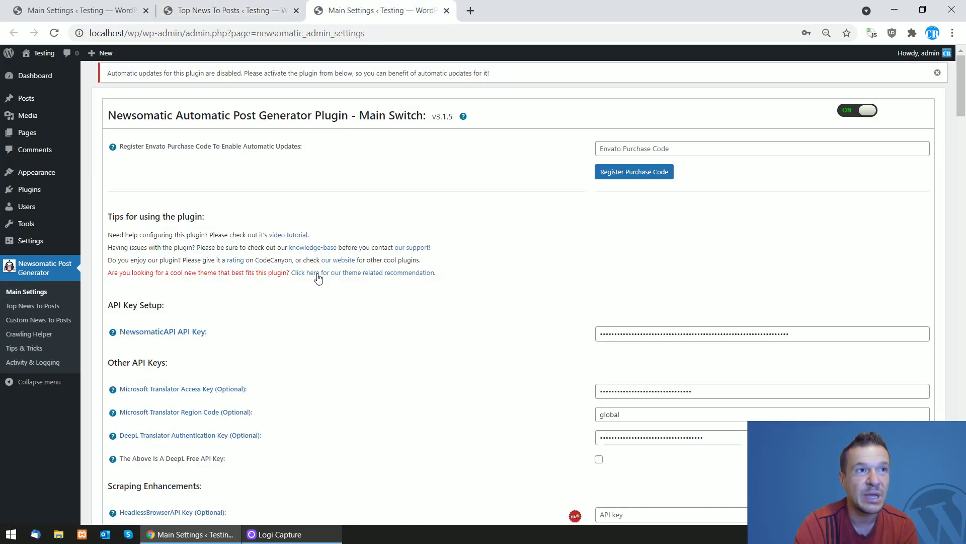
pyautogui.hotkey('ctrl', 'f')
pyautogui.write('spin')
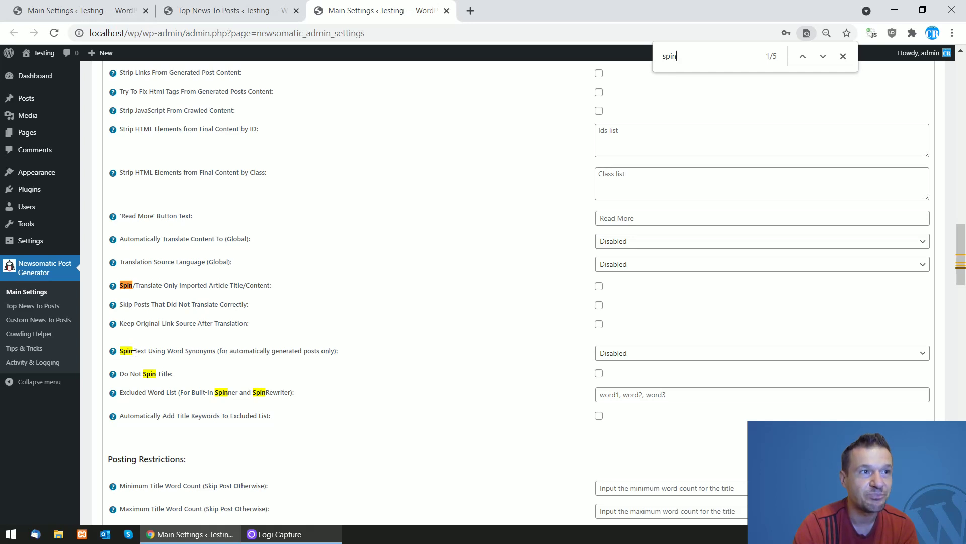
pyautogui.moveTo(141, 351); pyautogui.dragTo(207, 351)
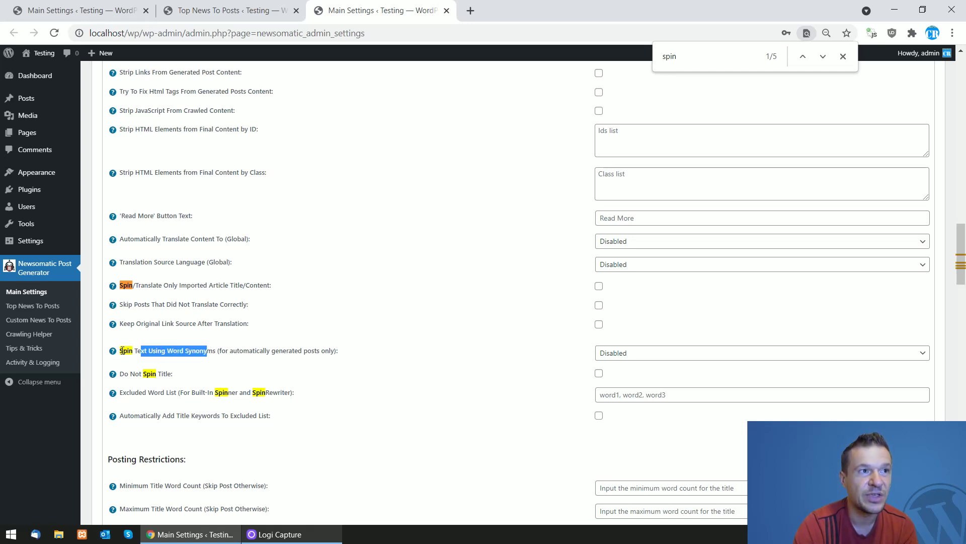
pyautogui.moveTo(121, 351); pyautogui.dragTo(207, 351)
pyautogui.hotkey('ctrl', 'f')
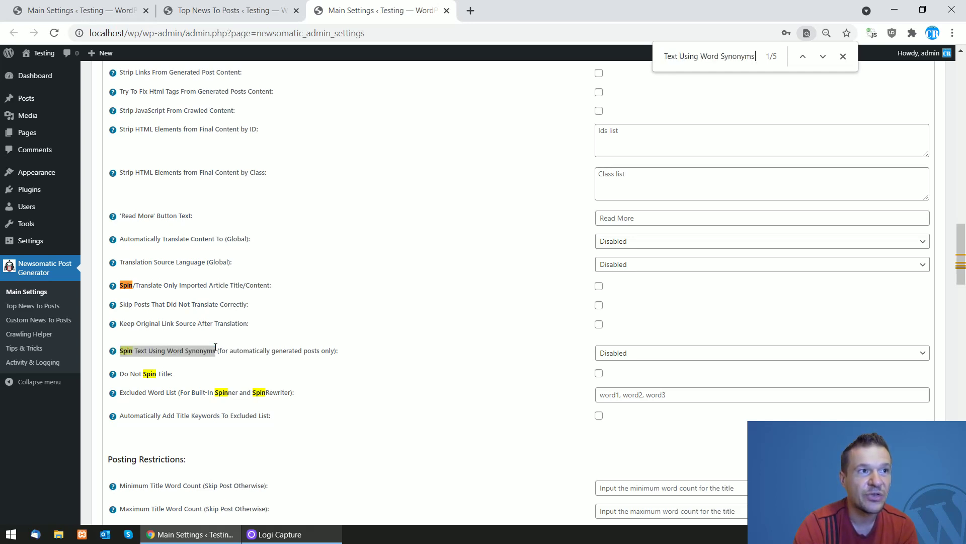
# Step: Set the synonym spinner to Wordai - High Quality - Paid
pyautogui.click(613, 355)
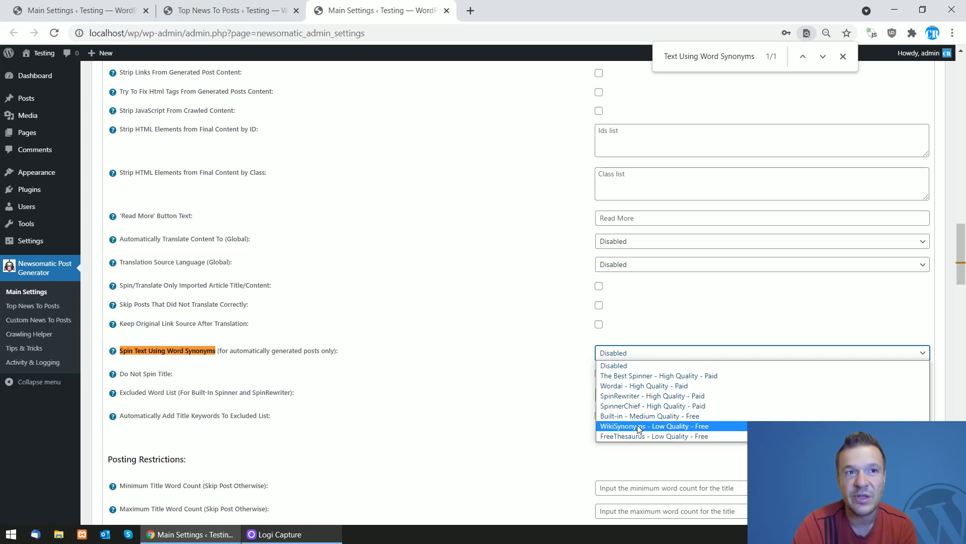
pyautogui.click(536, 368)
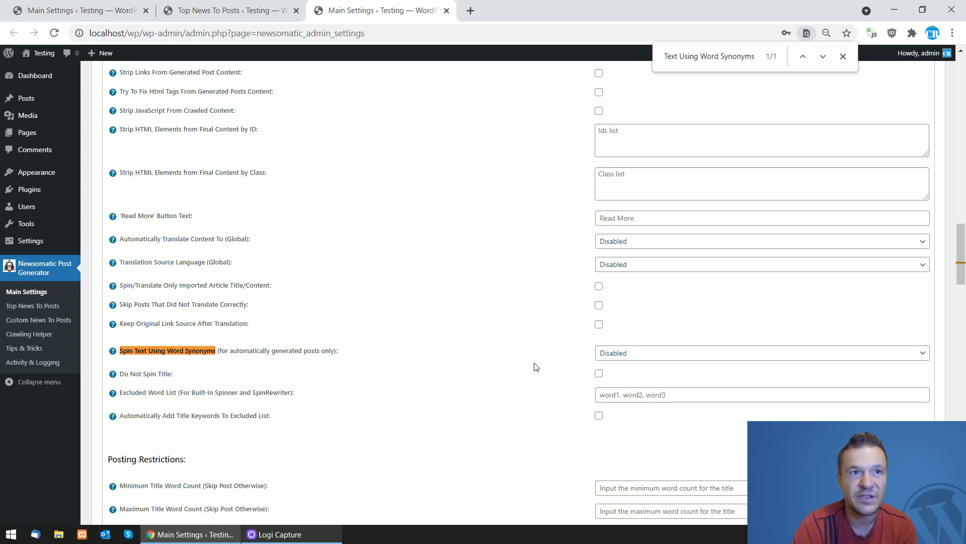
pyautogui.click(604, 357)
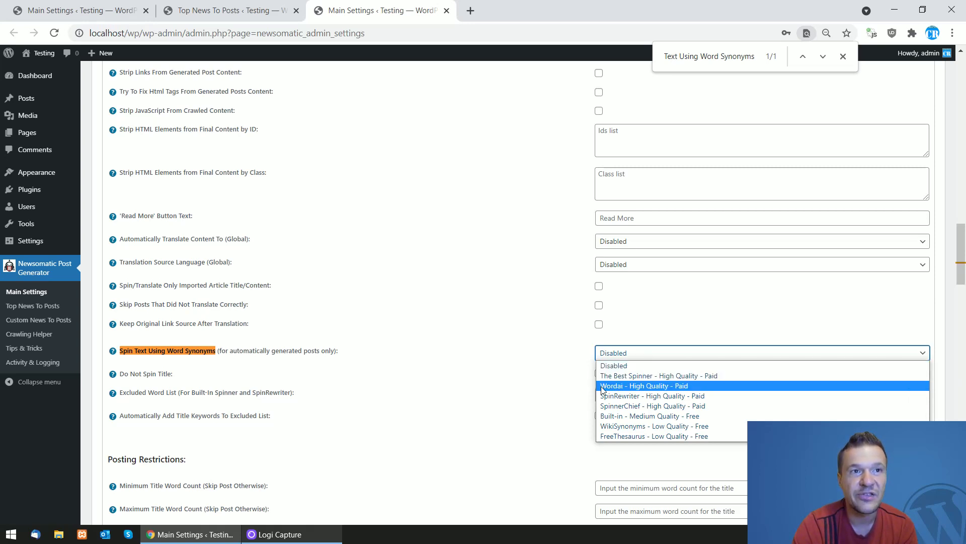
pyautogui.click(602, 387)
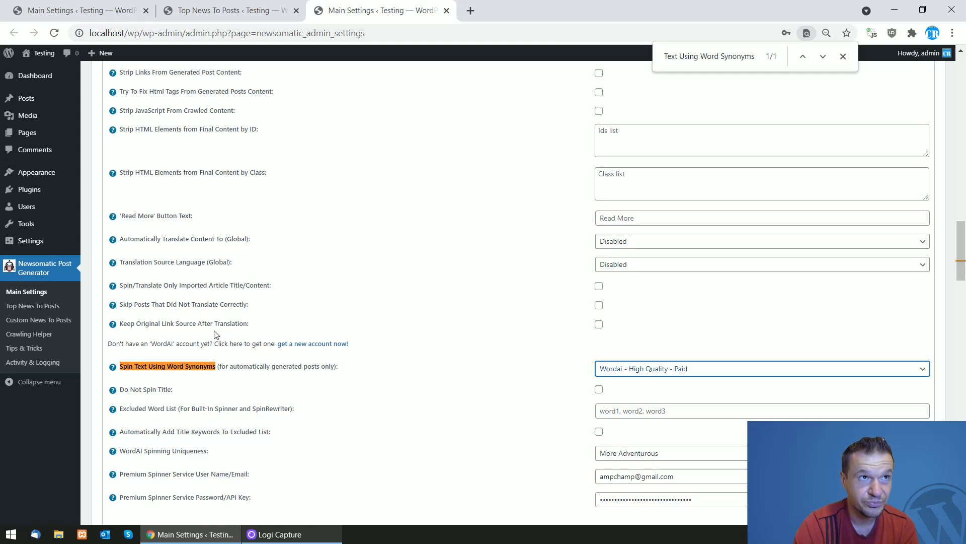
pyautogui.scroll(-10, 171, 388)
pyautogui.scroll(-10, 158, 418)
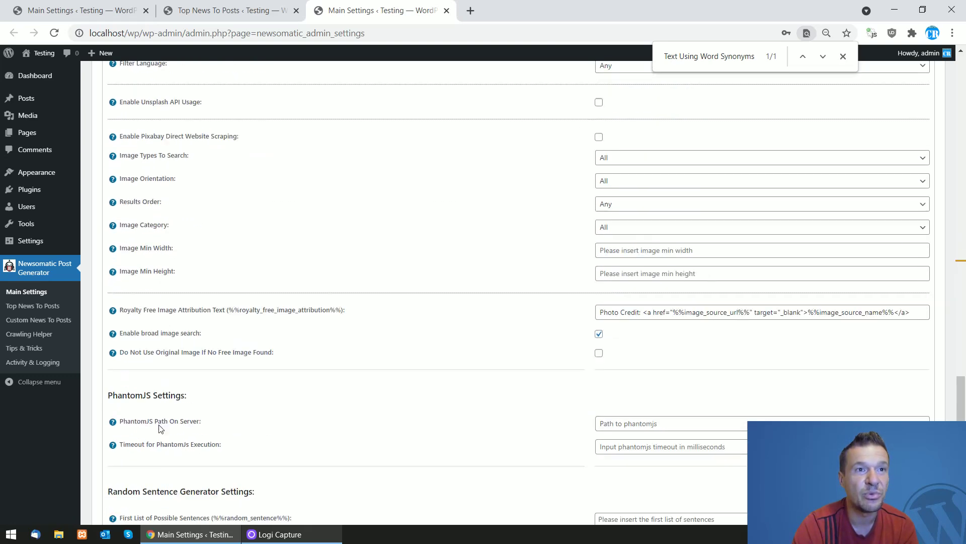
pyautogui.scroll(-10, 158, 433)
pyautogui.scroll(-5, 131, 458)
# Step: Save the Main Settings with the Wordai spinner selected
pyautogui.click(130, 461)
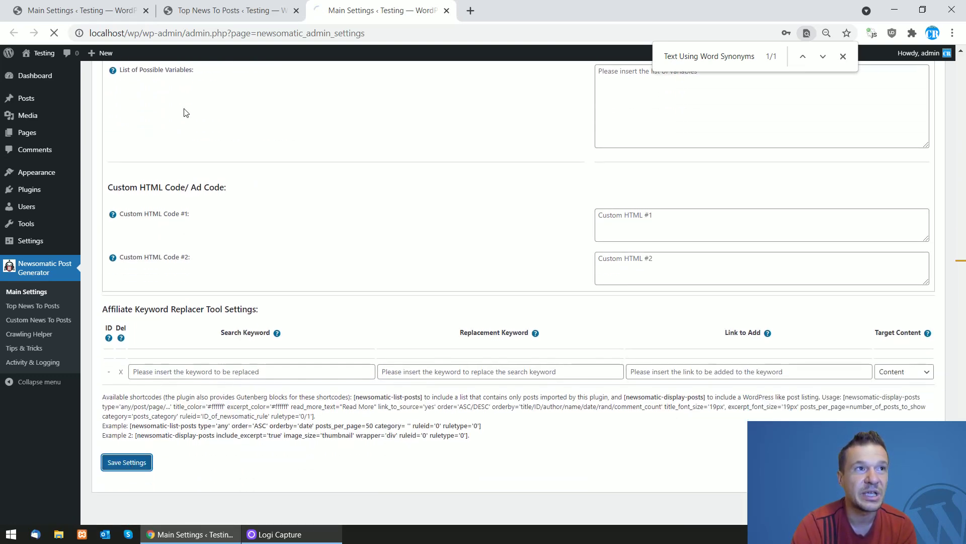
pyautogui.moveTo(959, 96); pyautogui.dragTo(926, 334)
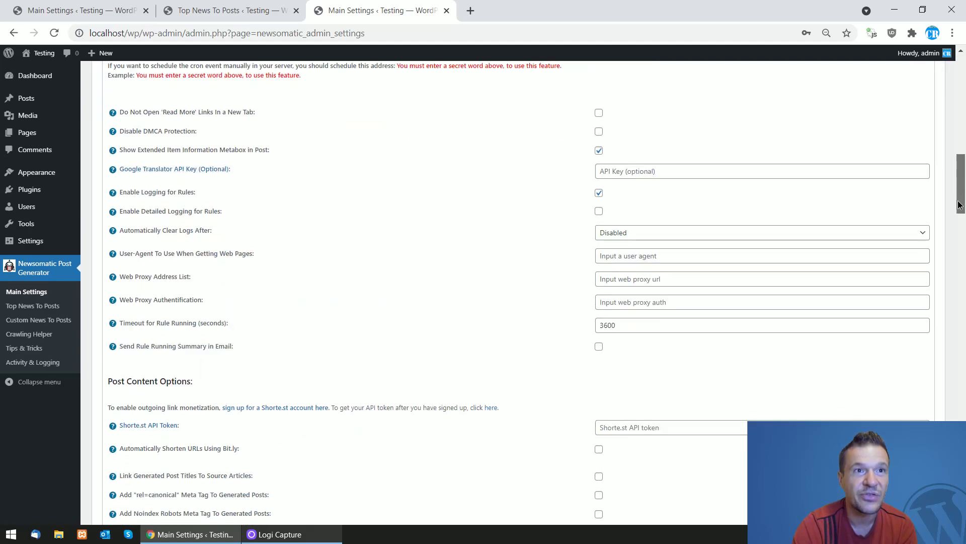
pyautogui.scroll(8, 552, 251)
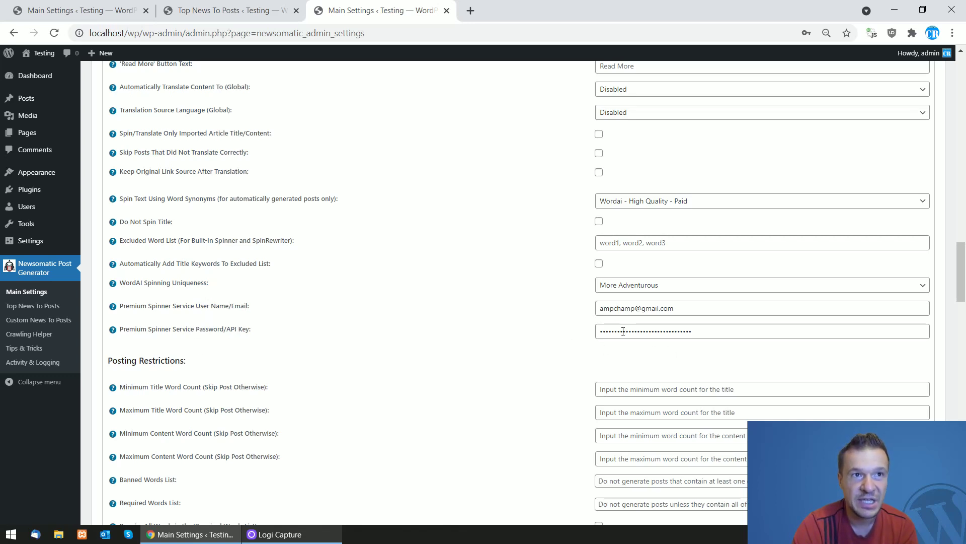
# Step: Set the new rule row's article source to Category - Health and Medical
pyautogui.click(227, 10)
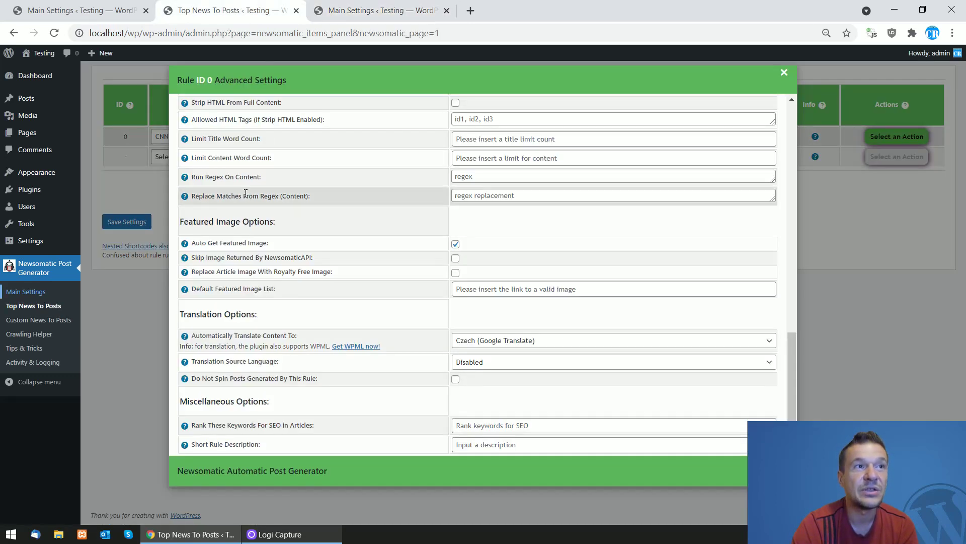
pyautogui.click(96, 193)
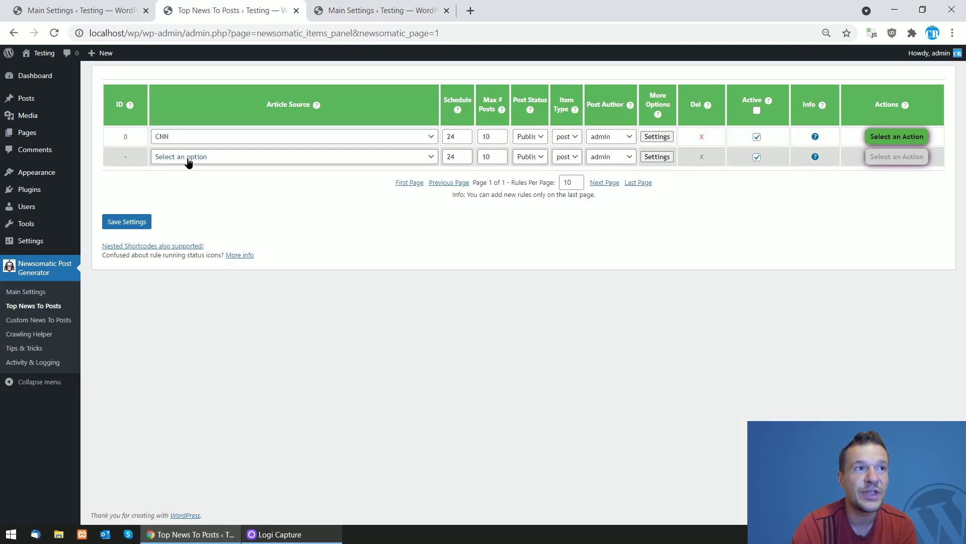
pyautogui.click(187, 158)
pyautogui.click(181, 213)
# Step: Save the Health and Medical rule and bring up its advanced settings
pyautogui.click(127, 221)
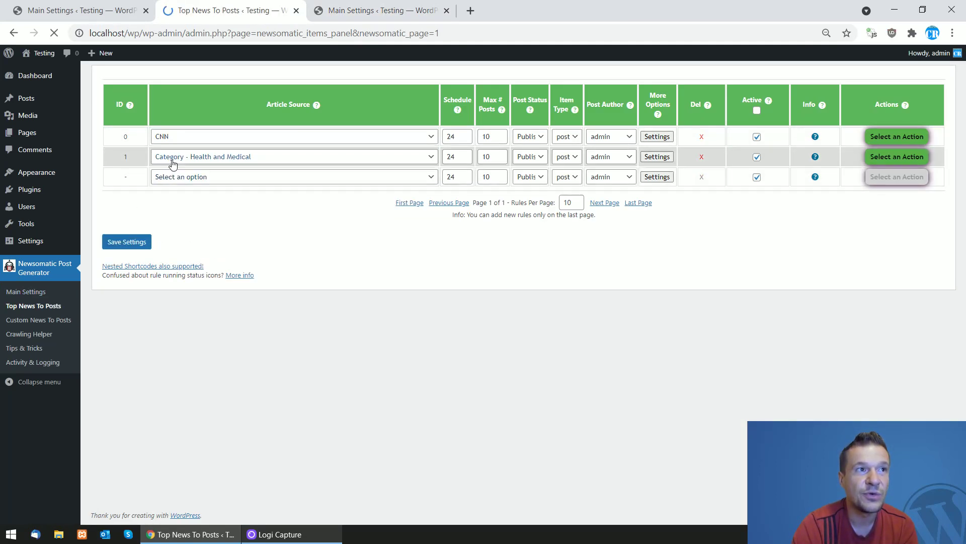
pyautogui.click(658, 157)
pyautogui.hotkey('ctrl', 'f')
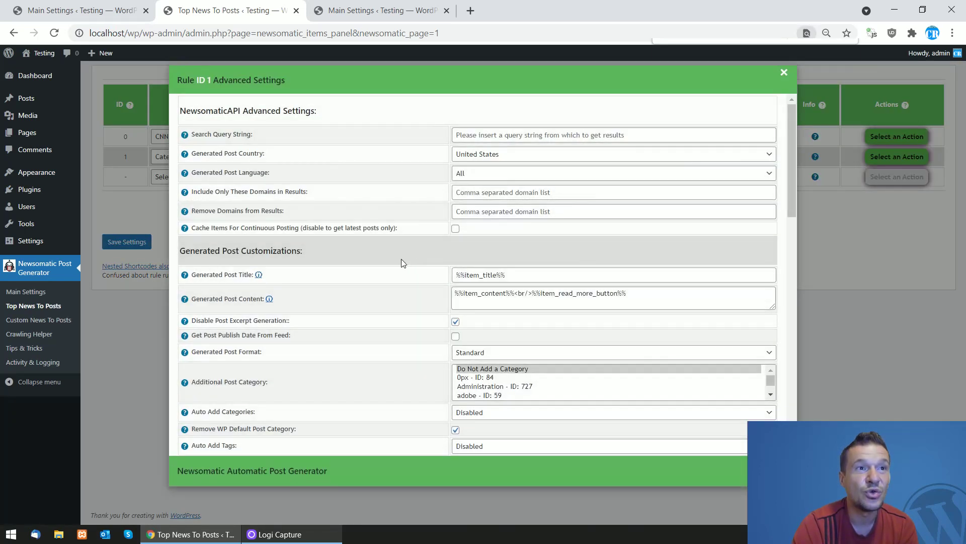
pyautogui.scroll(-6, 432, 298)
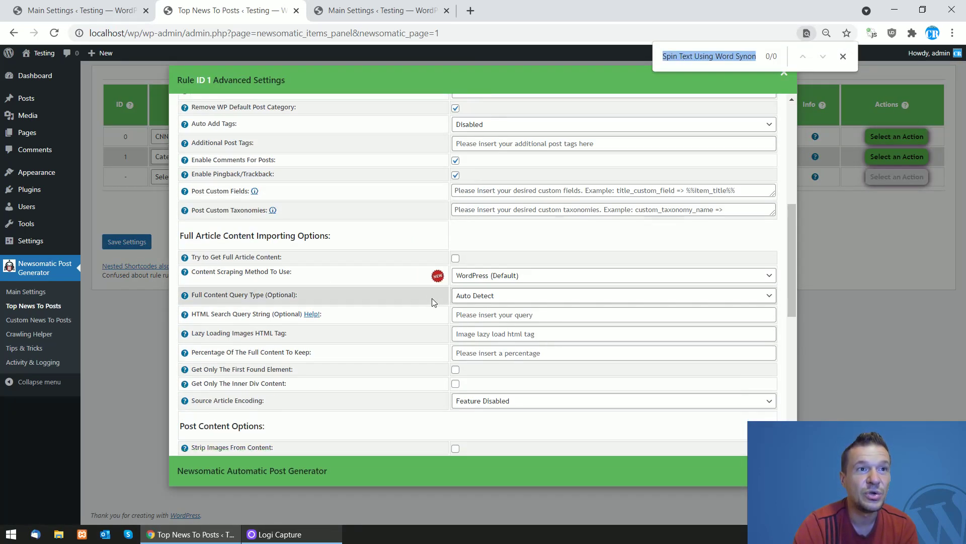
pyautogui.scroll(-6, 416, 307)
pyautogui.scroll(-2, 415, 308)
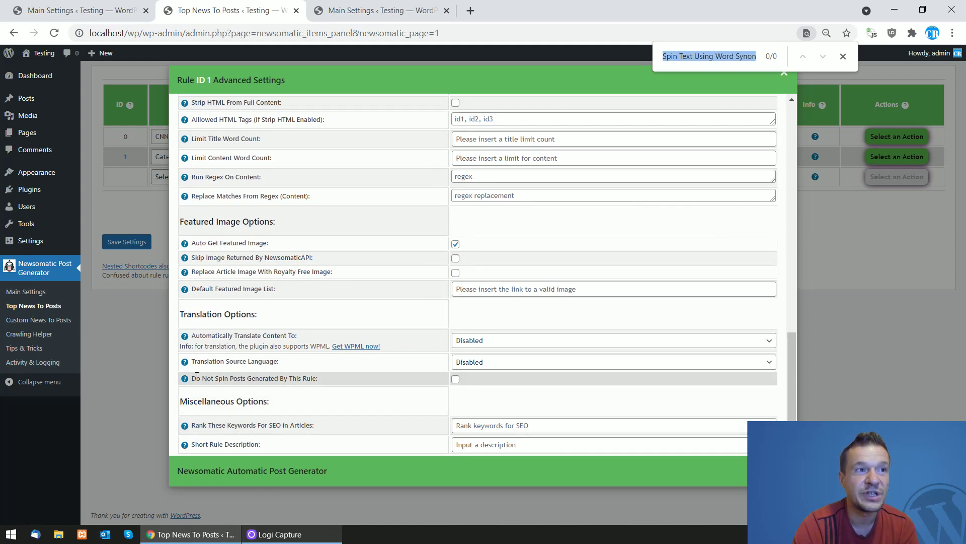
# Step: Turn on 'Do Not Spin Posts Generated By This Rule' for rule 1, then close the settings
pyautogui.moveTo(192, 378); pyautogui.dragTo(318, 378)
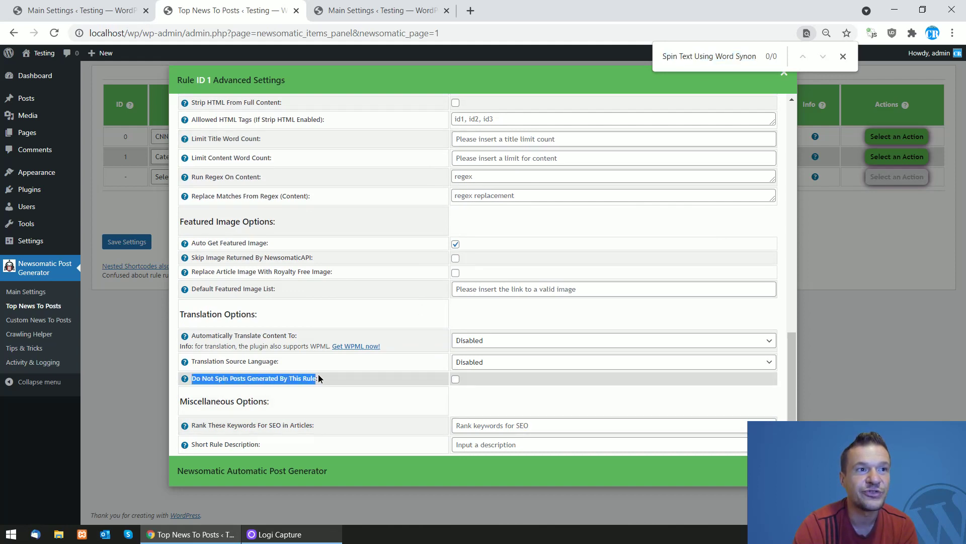
pyautogui.hotkey('ctrl', 'f')
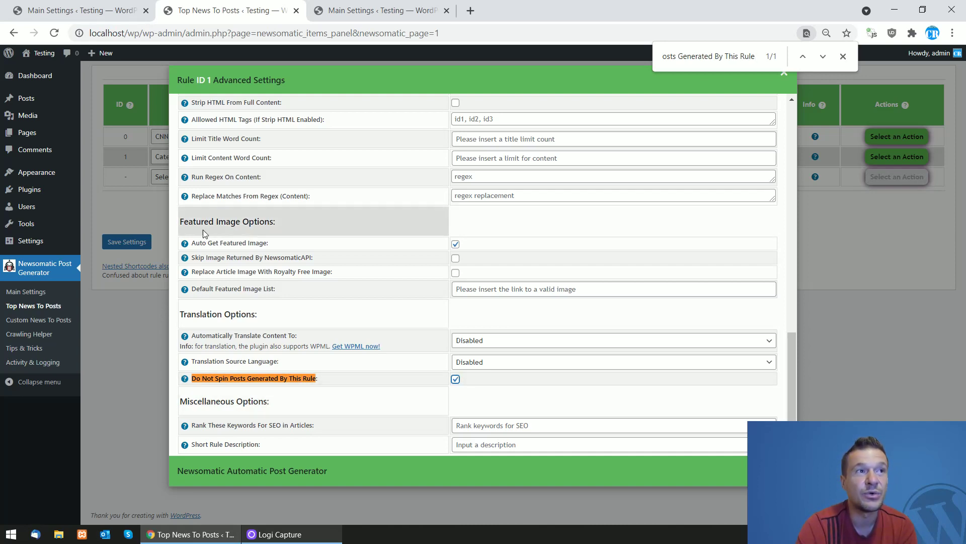
pyautogui.press('Escape')
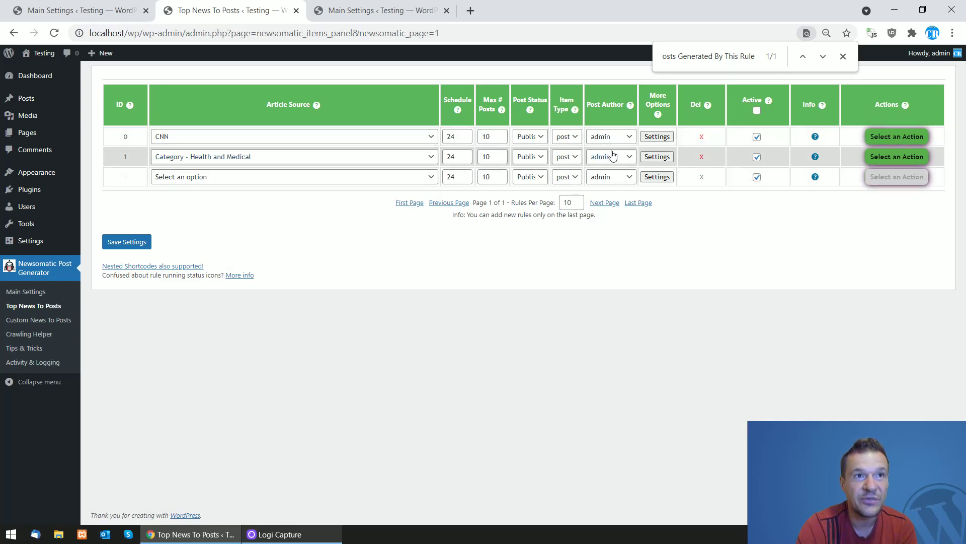
# Step: Tick 'Do Not Spin Posts Generated By This Rule' for the CNN rule, then reopen rule 1's settings
pyautogui.click(661, 160)
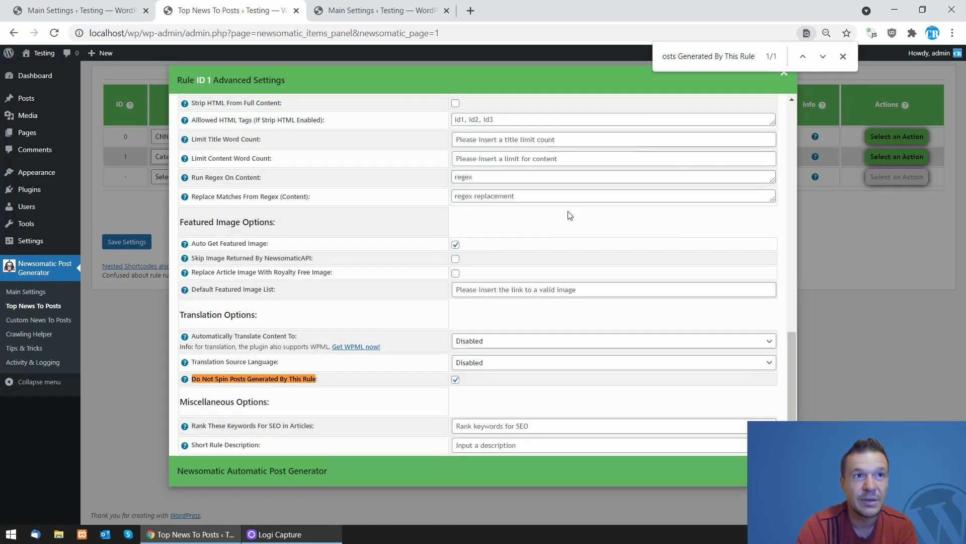
pyautogui.press('Escape')
pyautogui.click(657, 136)
pyautogui.scroll(-5, 555, 278)
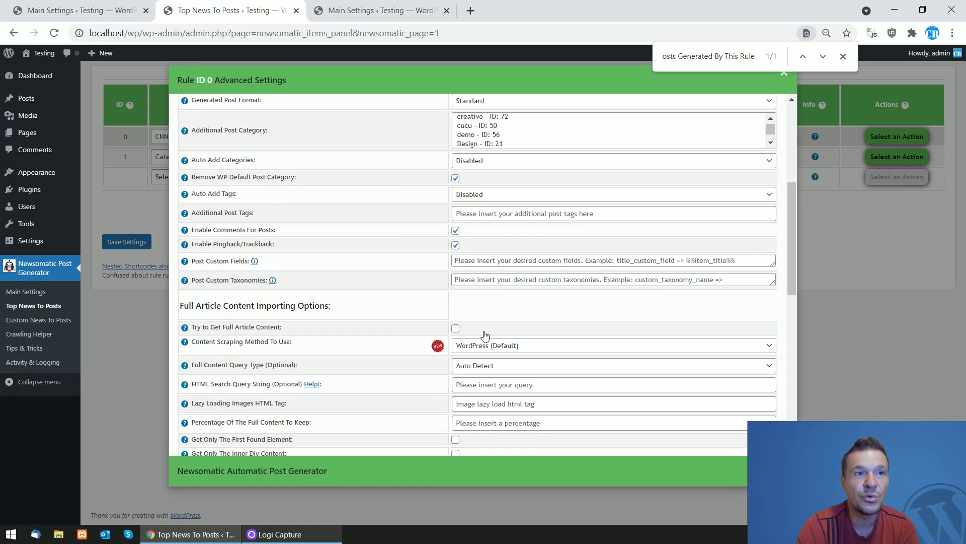
pyautogui.scroll(-9, 485, 335)
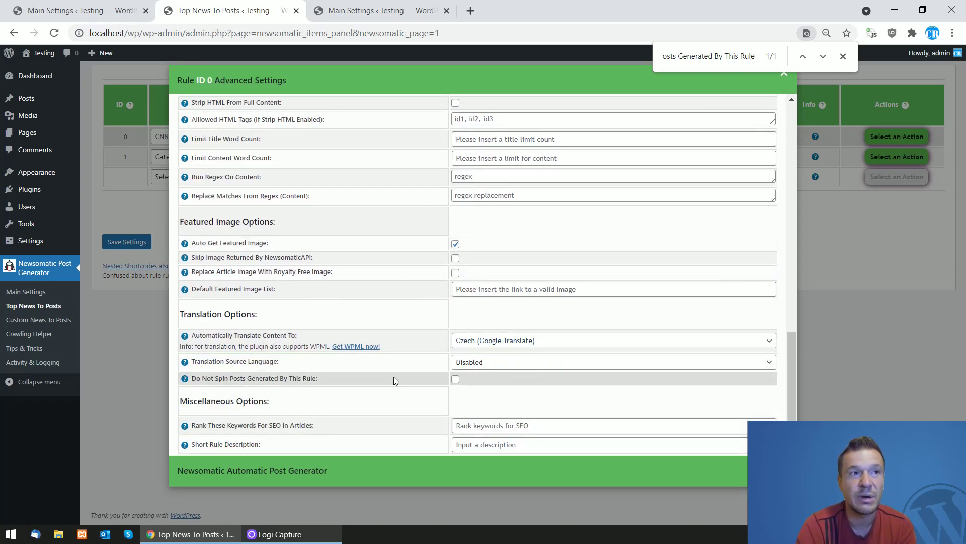
pyautogui.click(455, 378)
pyautogui.click(784, 73)
pyautogui.click(657, 157)
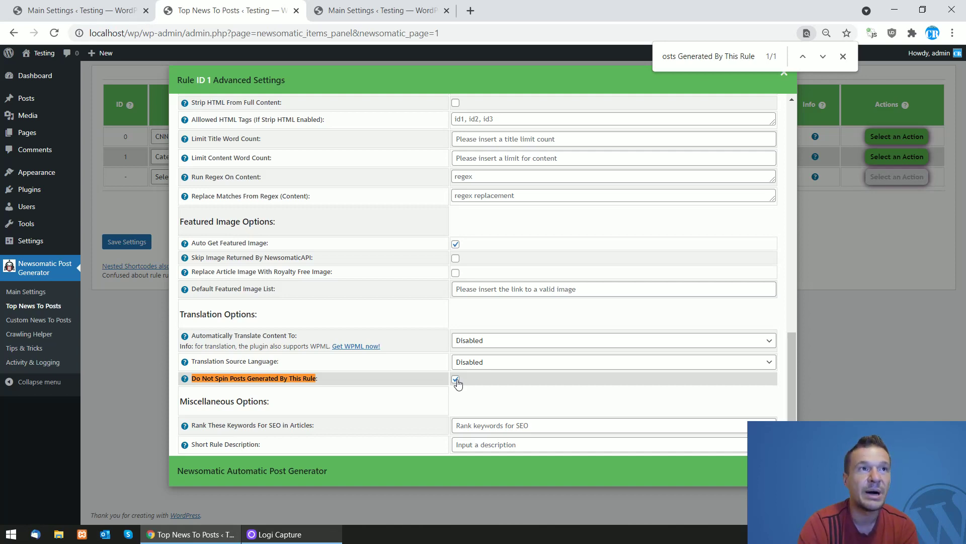
# Step: Locate the 'Automatically Translate Content To (Global)' setting in Main Settings
pyautogui.click(398, 6)
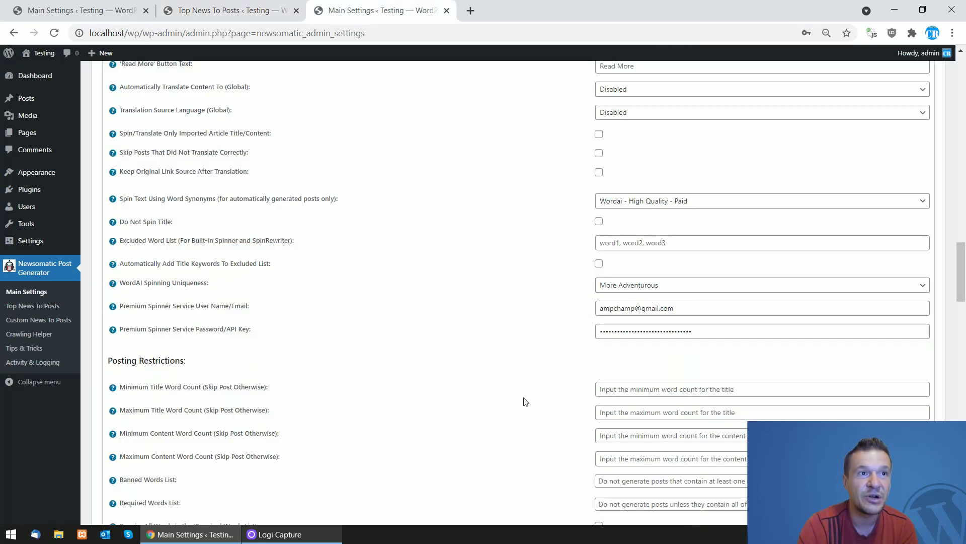
pyautogui.click(302, 6)
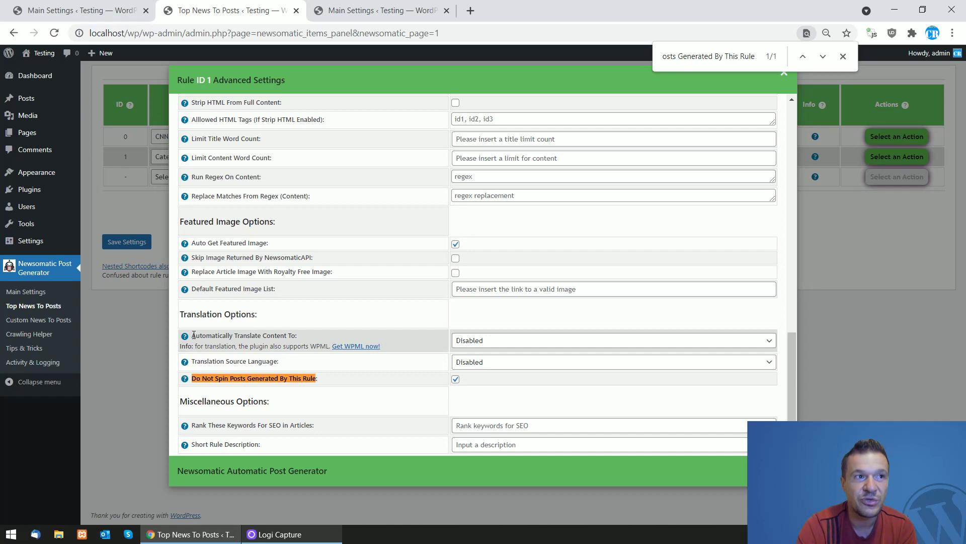
pyautogui.moveTo(193, 335); pyautogui.dragTo(296, 335)
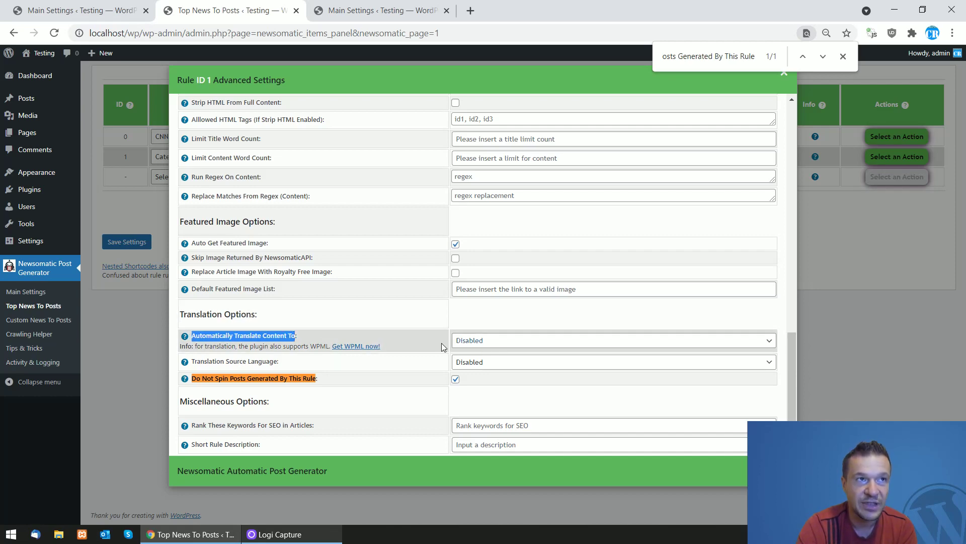
pyautogui.hotkey('ctrl', 'Tab')
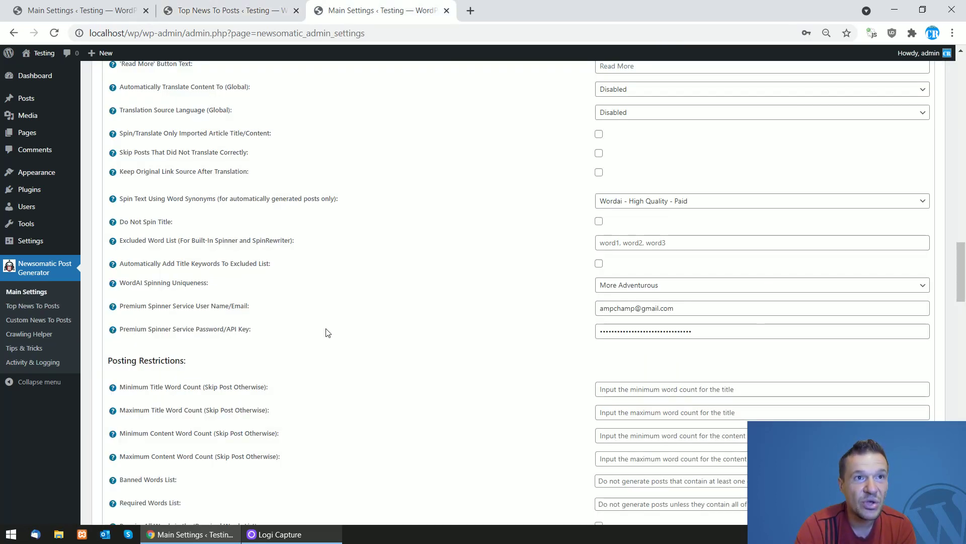
pyautogui.hotkey('ctrl', 'f')
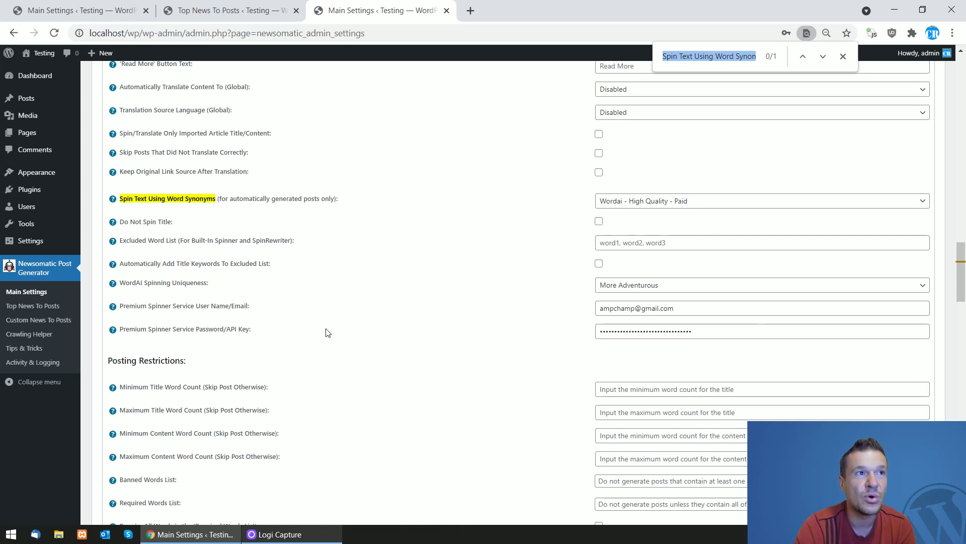
pyautogui.scroll(1, 184, 197)
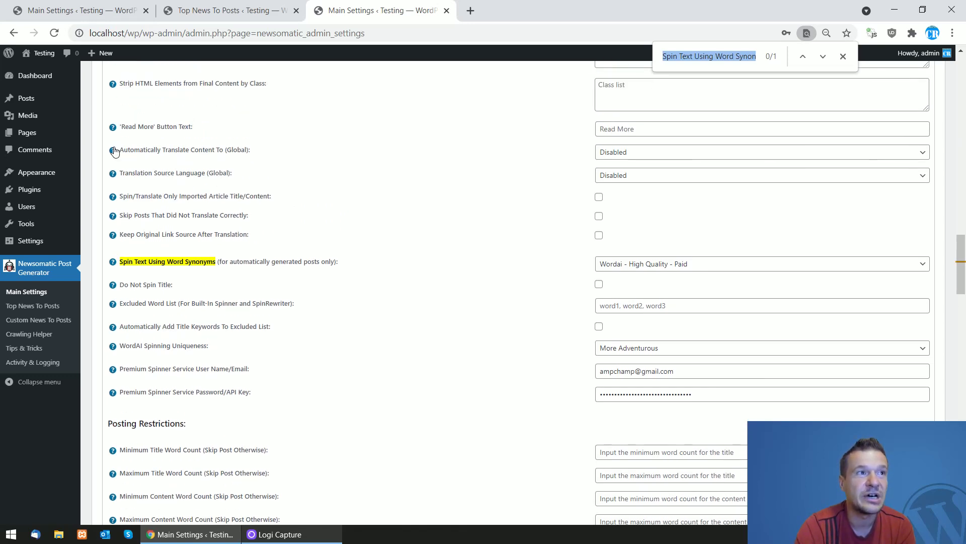
pyautogui.moveTo(181, 152); pyautogui.dragTo(223, 151)
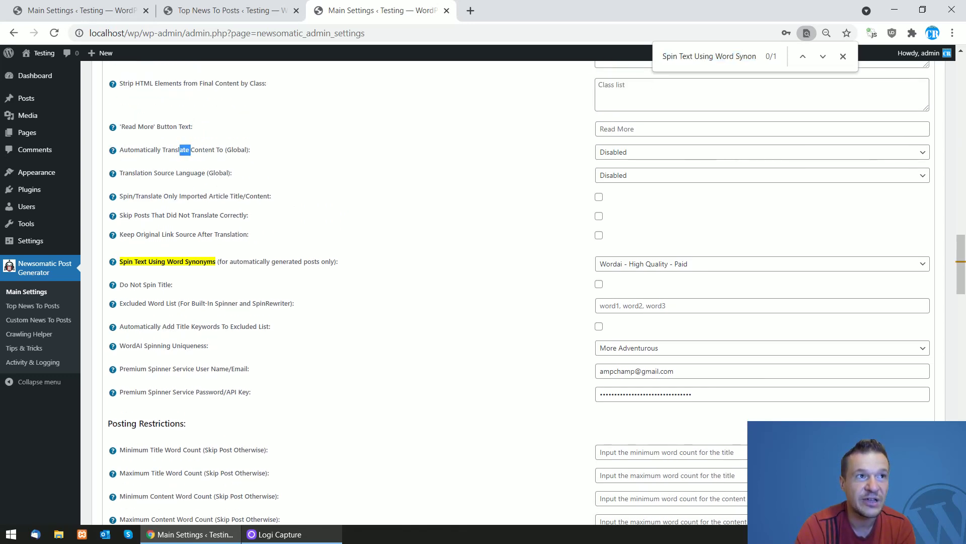
# Step: Set the global translation language to Czech (Google Translate)
pyautogui.click(607, 154)
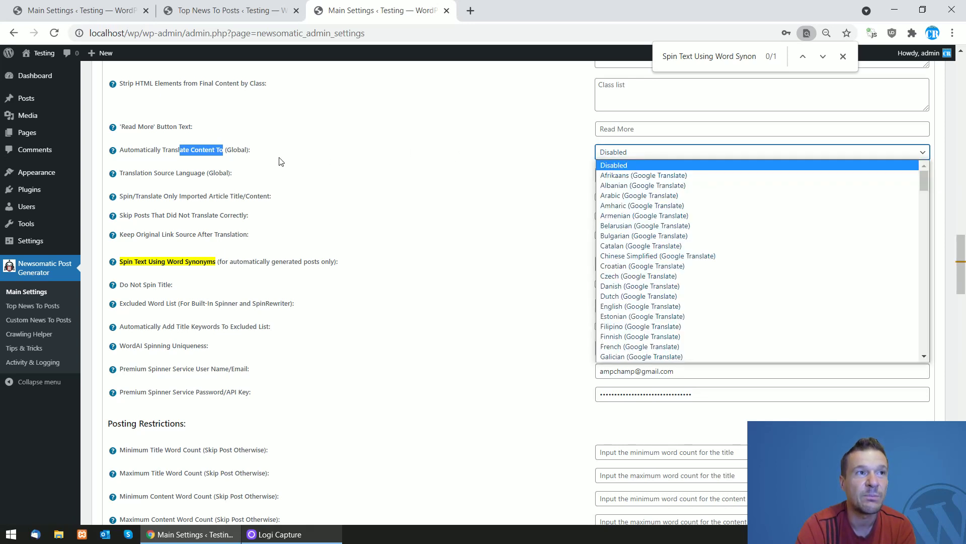
pyautogui.click(281, 161)
pyautogui.click(618, 152)
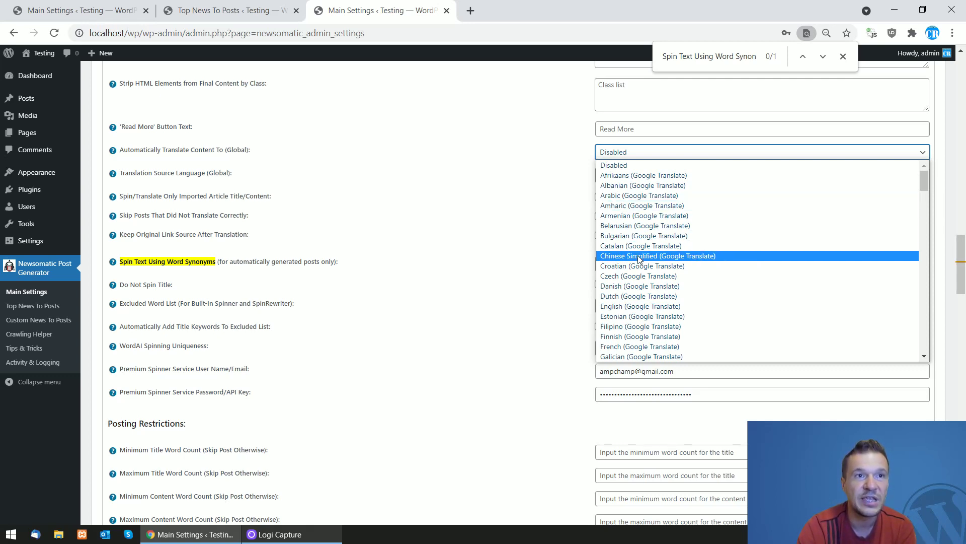
pyautogui.click(619, 277)
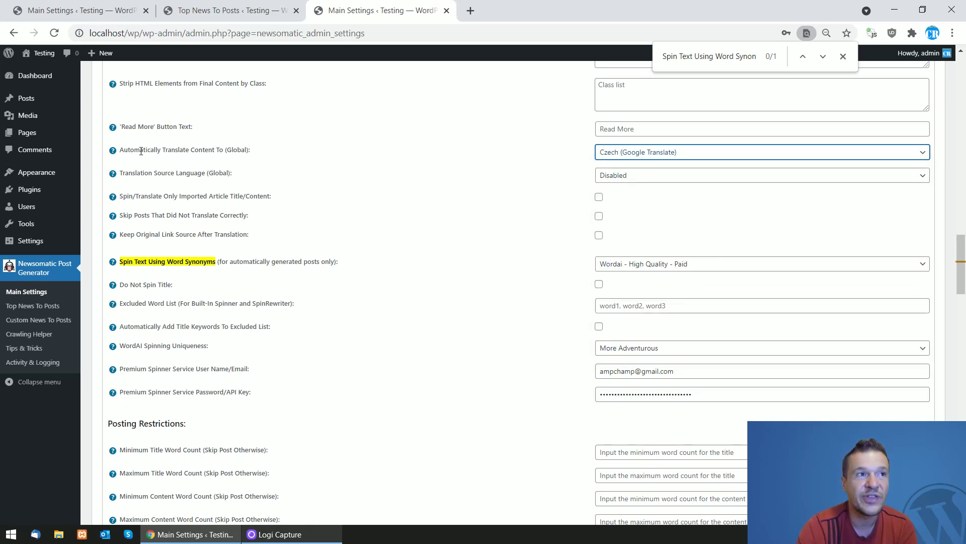
pyautogui.moveTo(141, 151); pyautogui.dragTo(224, 151)
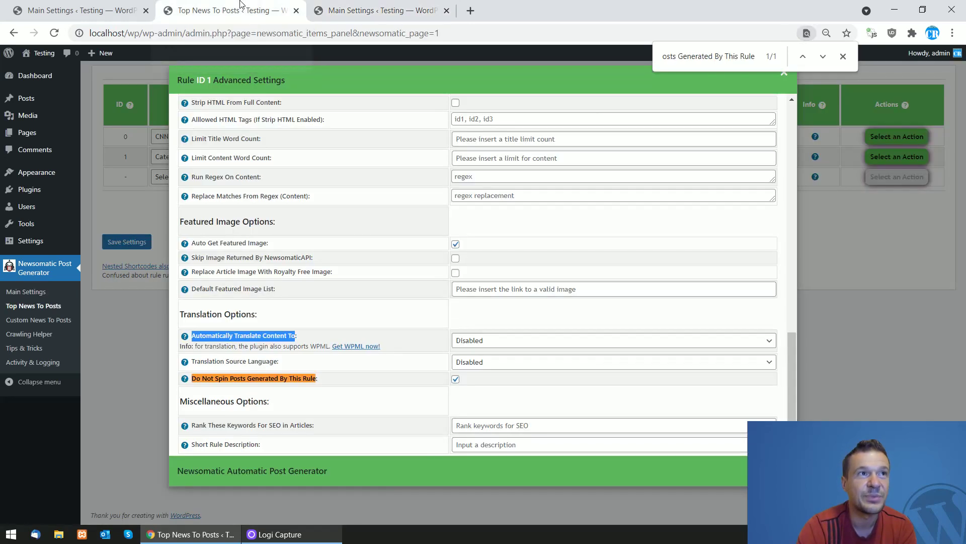
# Step: Close rule 1's settings, confirm the global translation source stays Disabled, and return to the rules list
pyautogui.click(141, 198)
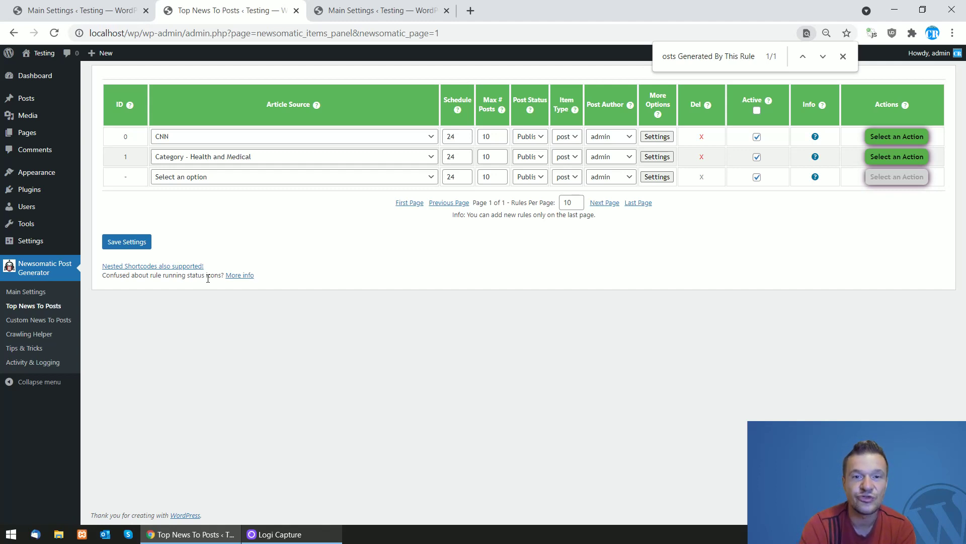
pyautogui.click(340, 10)
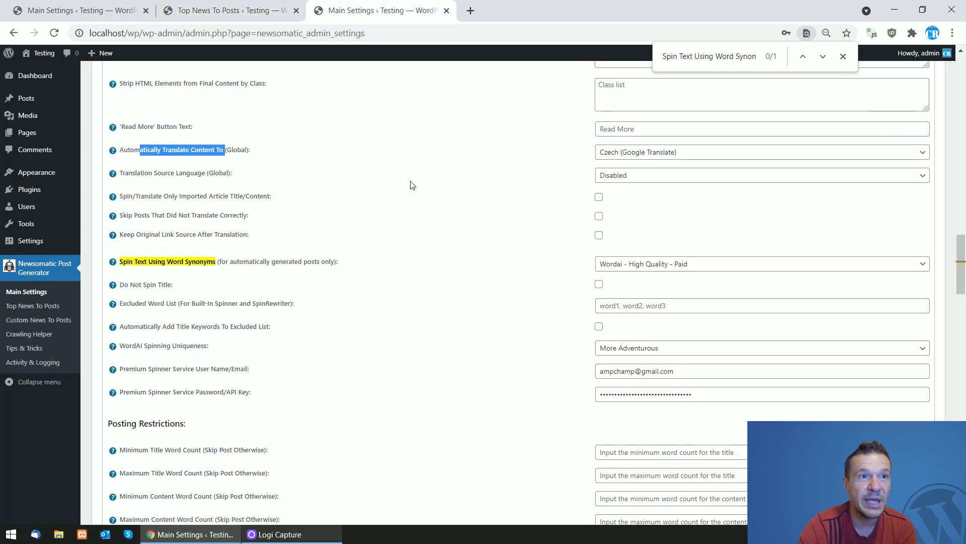
pyautogui.click(613, 176)
pyautogui.click(224, 186)
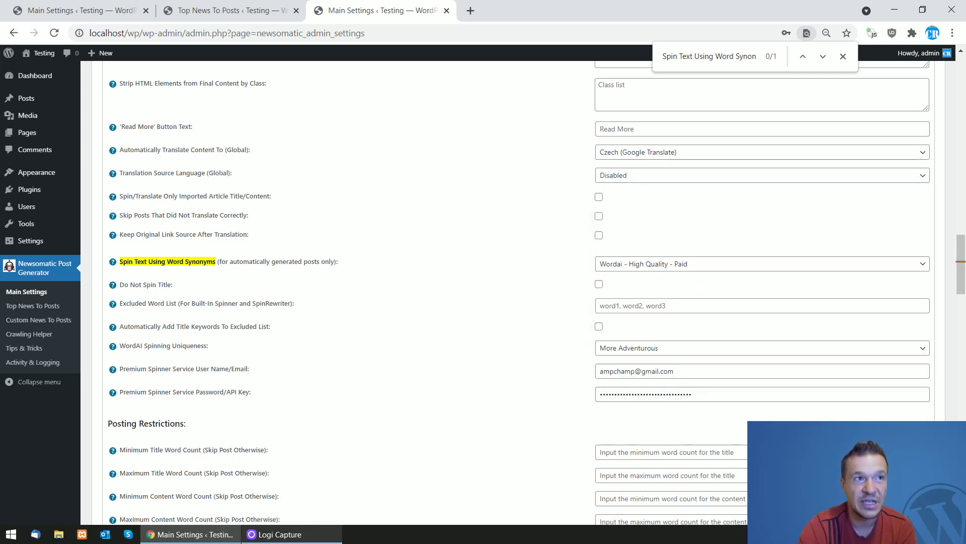
pyautogui.click(194, 11)
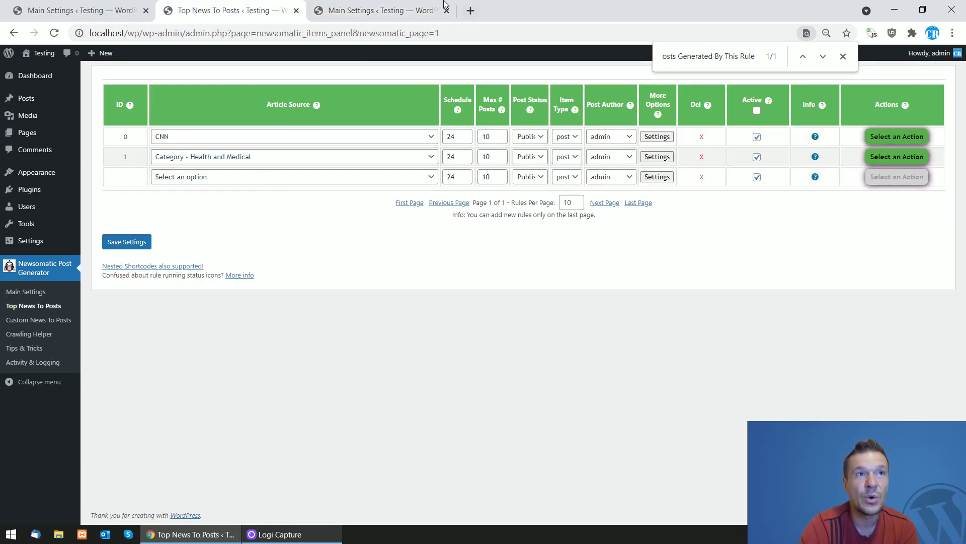
pyautogui.click(372, 10)
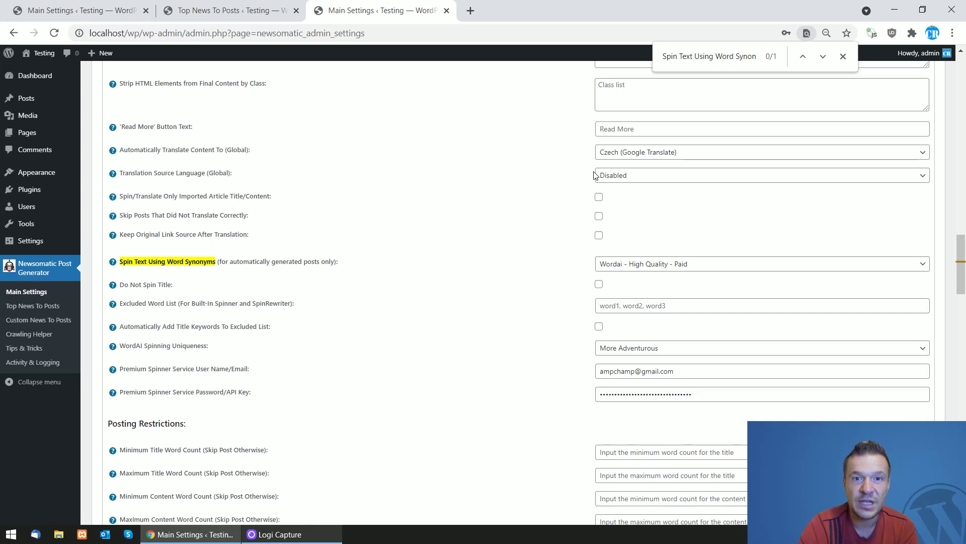
pyautogui.click(234, 8)
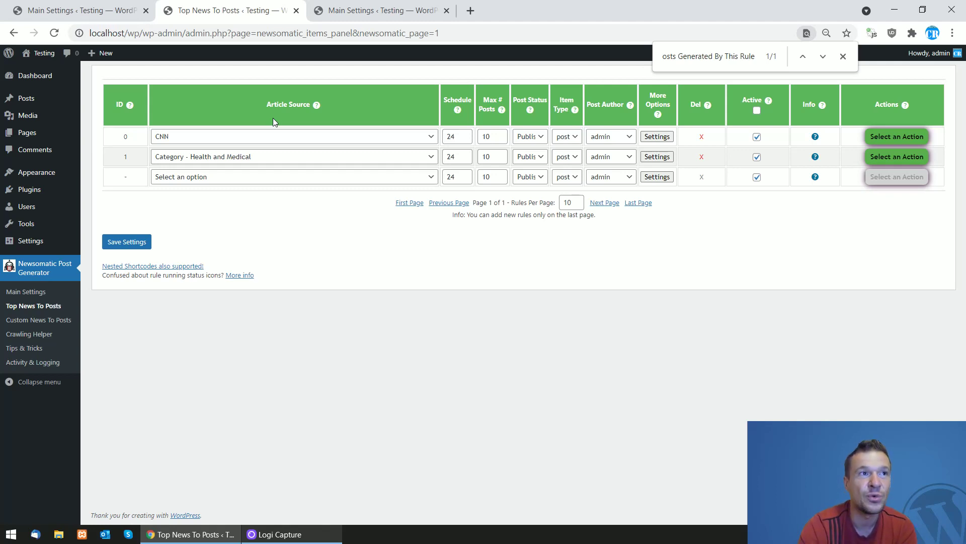
# Step: Reopen the Health and Medical rule's advanced settings and find its Do Not Spin option
pyautogui.click(662, 158)
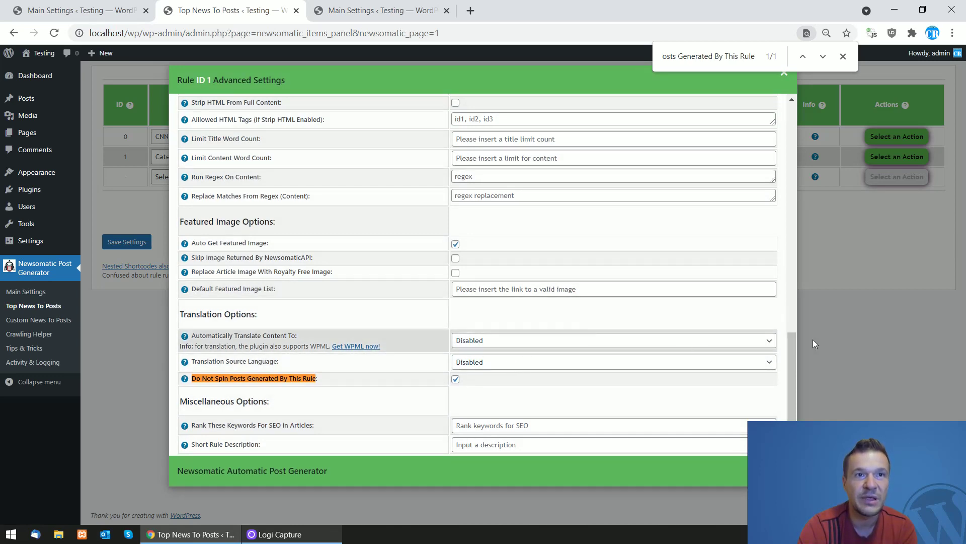
pyautogui.click(863, 260)
pyautogui.click(652, 158)
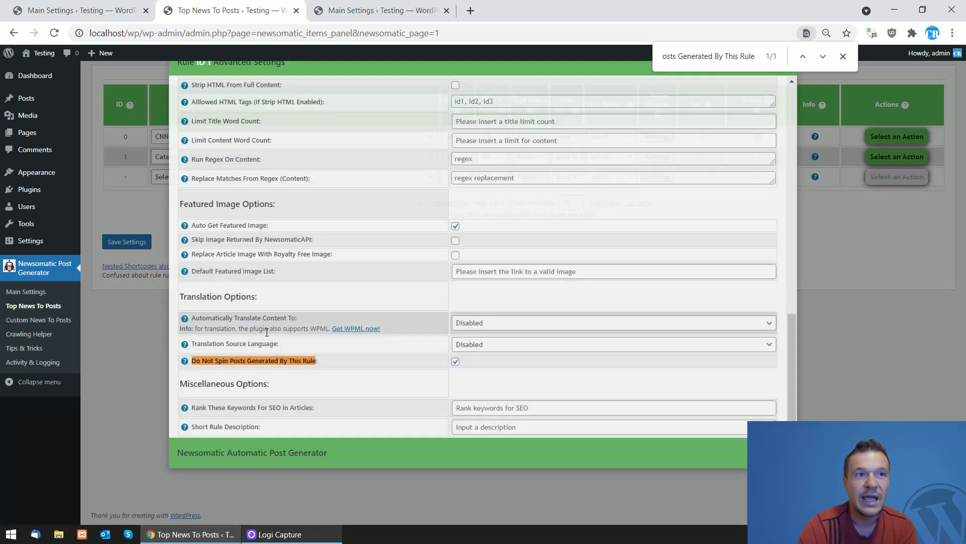
pyautogui.moveTo(193, 377); pyautogui.dragTo(314, 378)
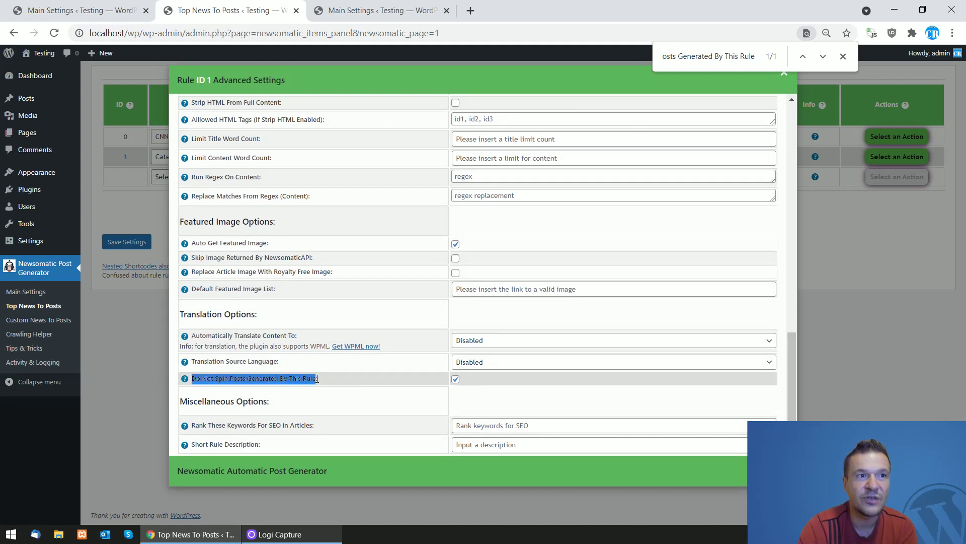